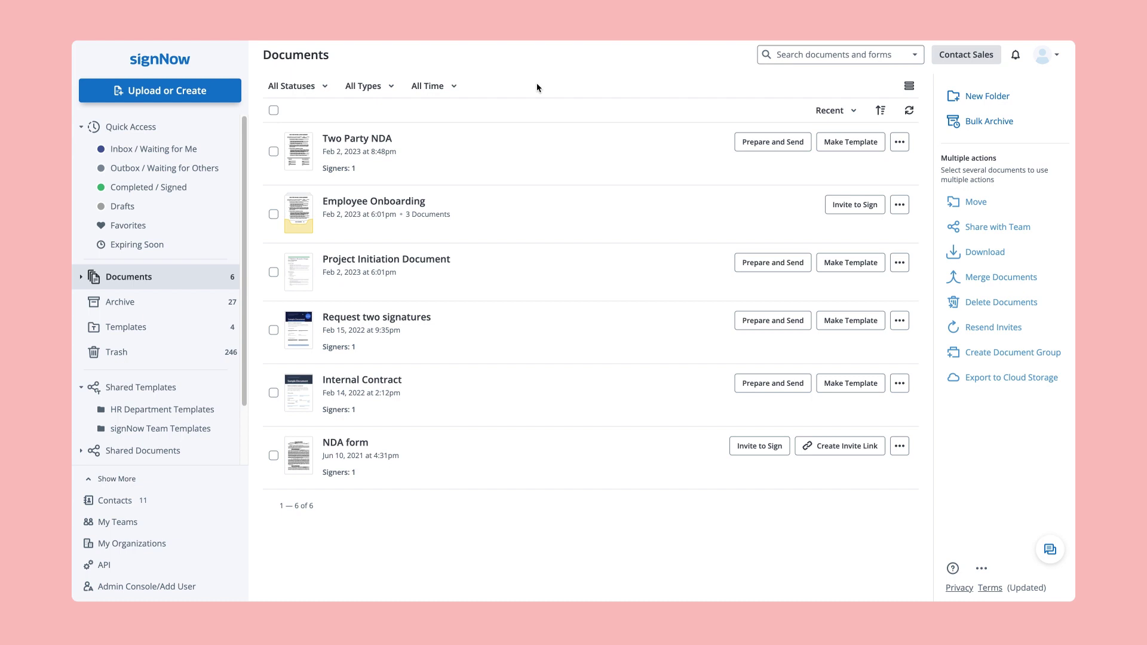
Step: Upload the Two Party NDA document and open it from the documents list
{"action": "left_click", "coordinate": [215, 90]}
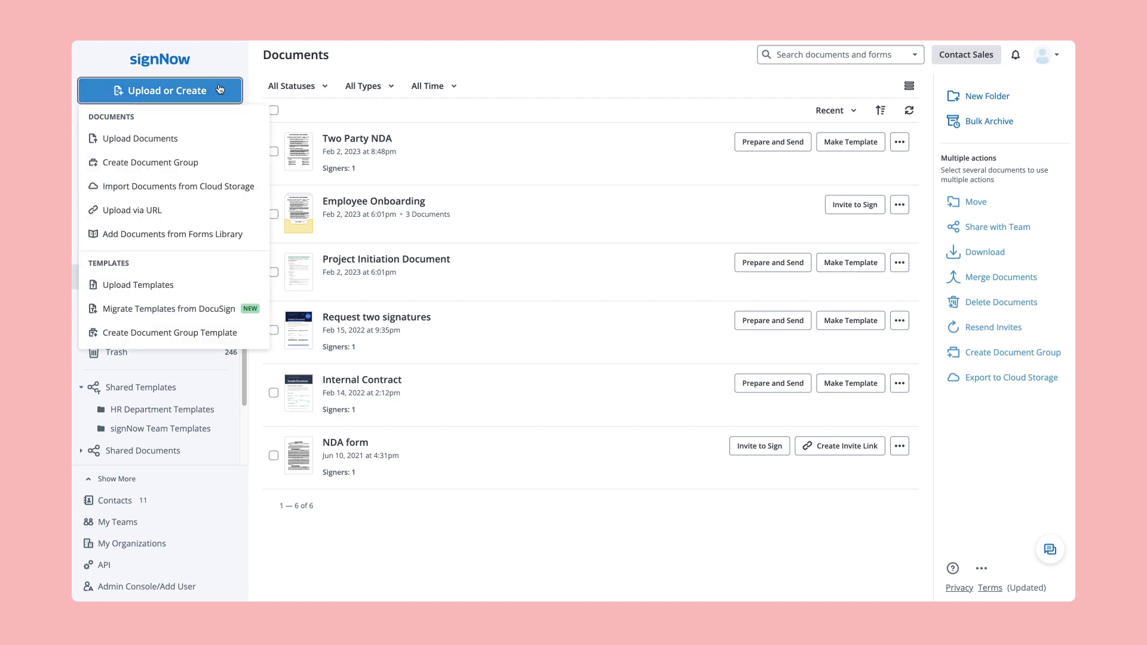
{"action": "left_click", "coordinate": [216, 138]}
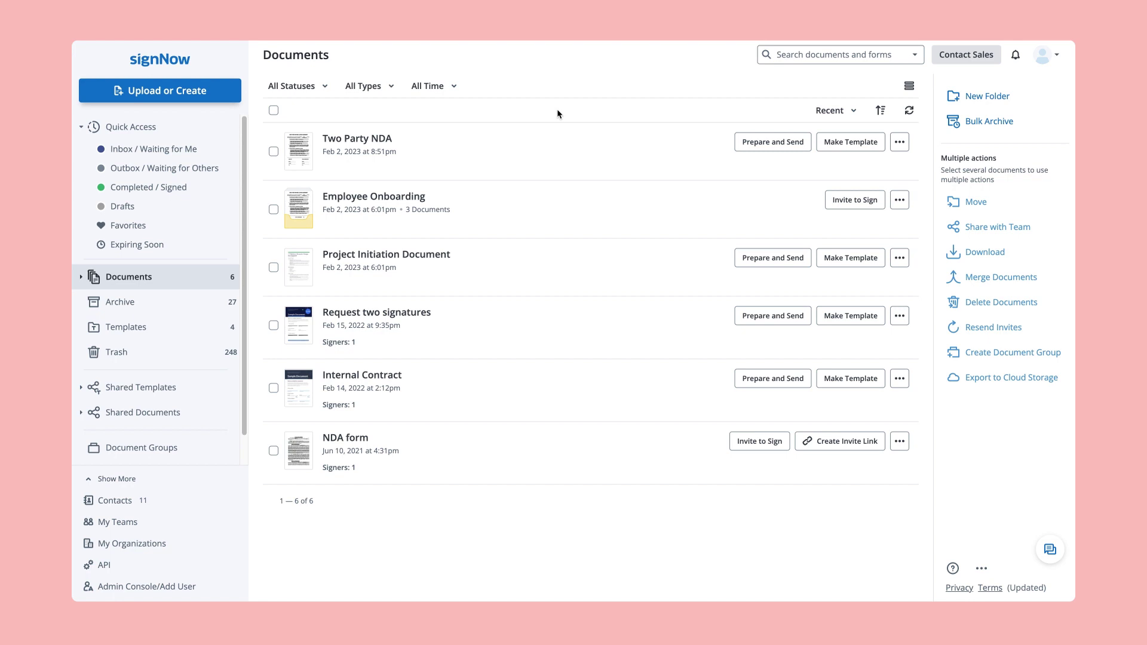
{"action": "left_click", "coordinate": [561, 153]}
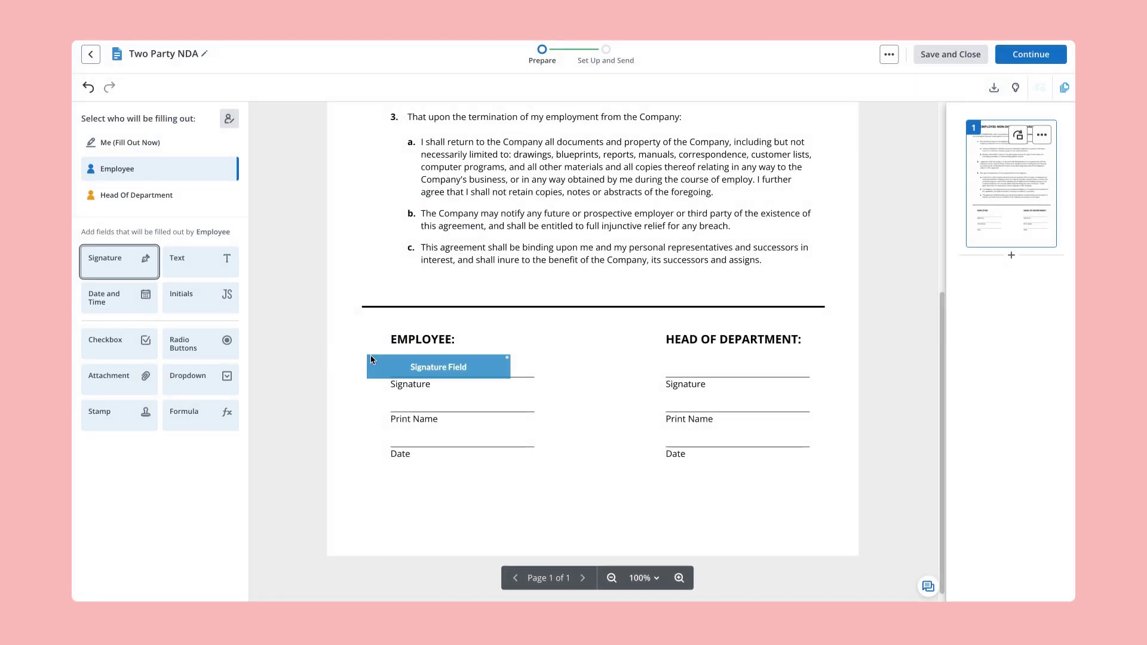
Step: Place Signature, Text and Date fields for the Employee role on the Employee's signature, print name and date lines
{"action": "left_click_drag", "start_coordinate": [371, 359], "coordinate": [393, 355]}
{"action": "mouse_move", "coordinate": [197, 267]}
{"action": "left_mouse_down"}
{"action": "mouse_move", "coordinate": [227, 294]}
{"action": "mouse_move", "coordinate": [461, 401]}
{"action": "left_mouse_up"}
{"action": "left_click_drag", "start_coordinate": [120, 297], "coordinate": [460, 437]}
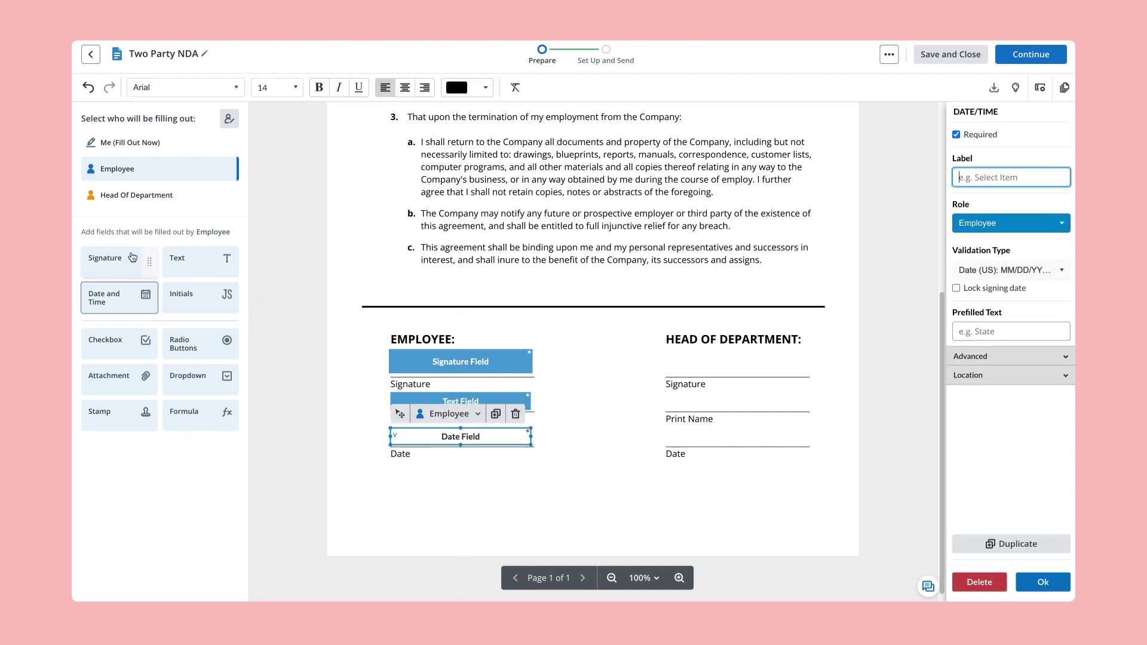
Step: Place Signature, Text and Date fields for the Head Of Department role on that party's signature, print name and date lines
{"action": "left_click", "coordinate": [136, 194]}
{"action": "left_click_drag", "start_coordinate": [120, 269], "coordinate": [664, 350]}
{"action": "left_click_drag", "start_coordinate": [184, 273], "coordinate": [668, 400]}
{"action": "left_click_drag", "start_coordinate": [120, 307], "coordinate": [669, 431]}
{"action": "left_click_drag", "start_coordinate": [668, 431], "coordinate": [668, 432]}
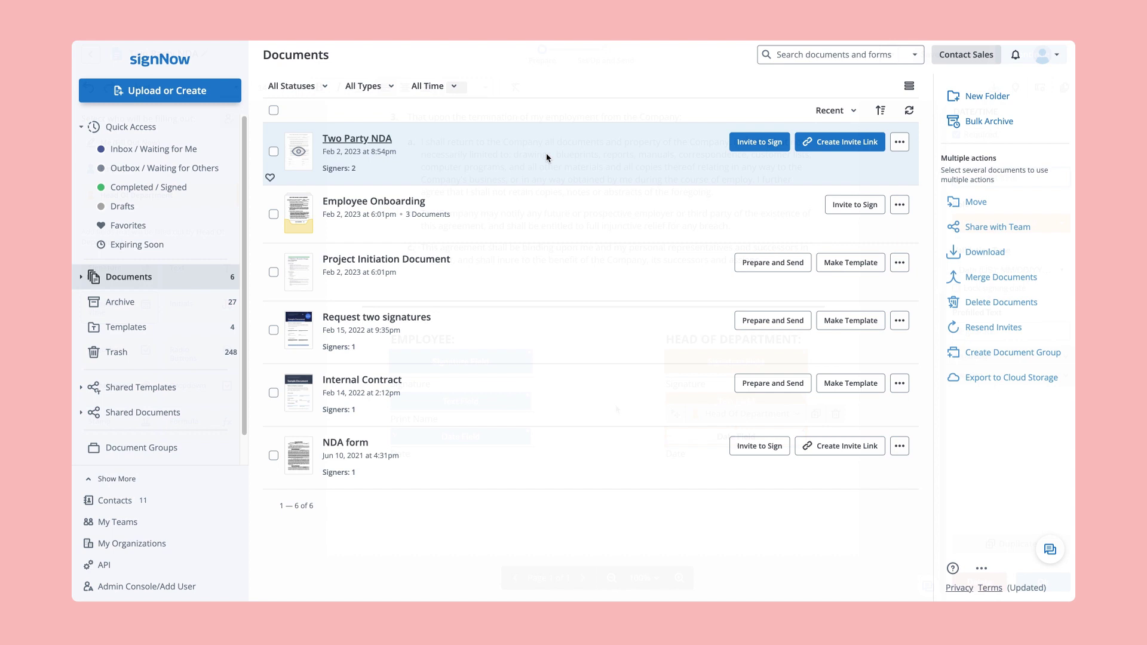
Step: Create an invite link for the Two Party NDA, copy it and finish the link setup
{"action": "left_click", "coordinate": [546, 153]}
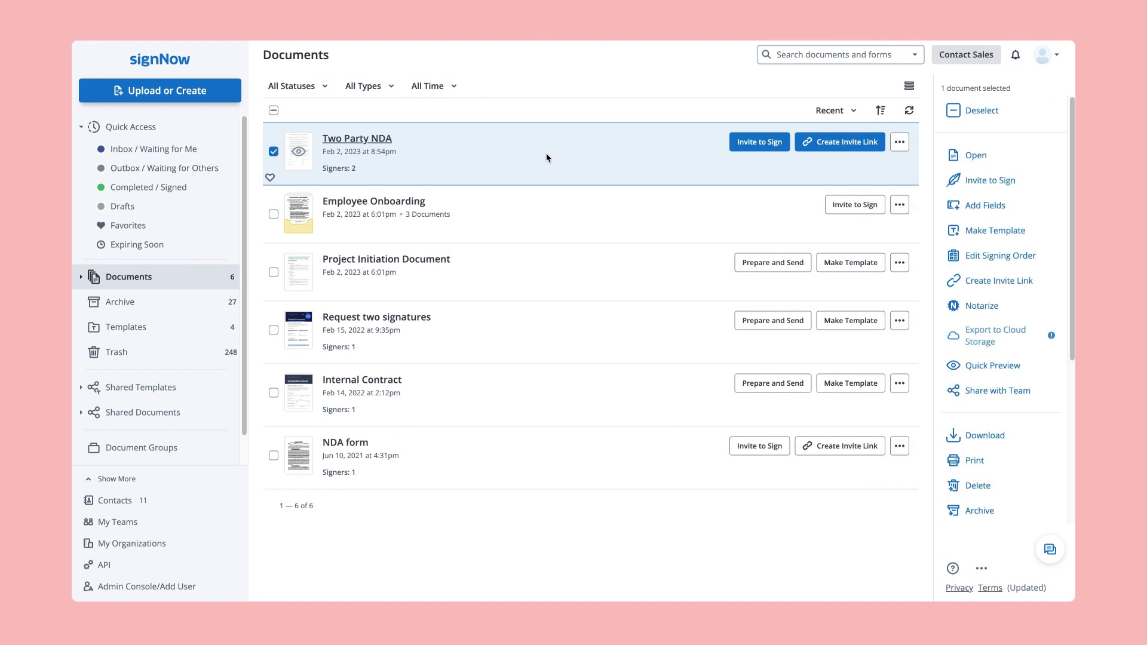
{"action": "left_click", "coordinate": [813, 147]}
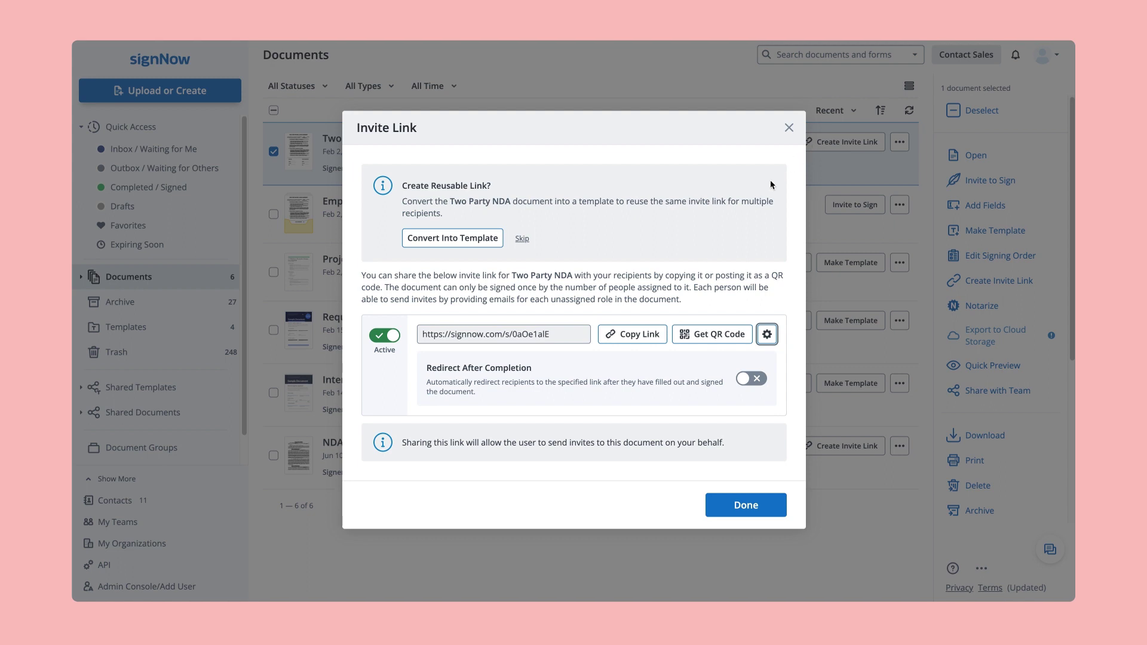
{"action": "left_click", "coordinate": [615, 337]}
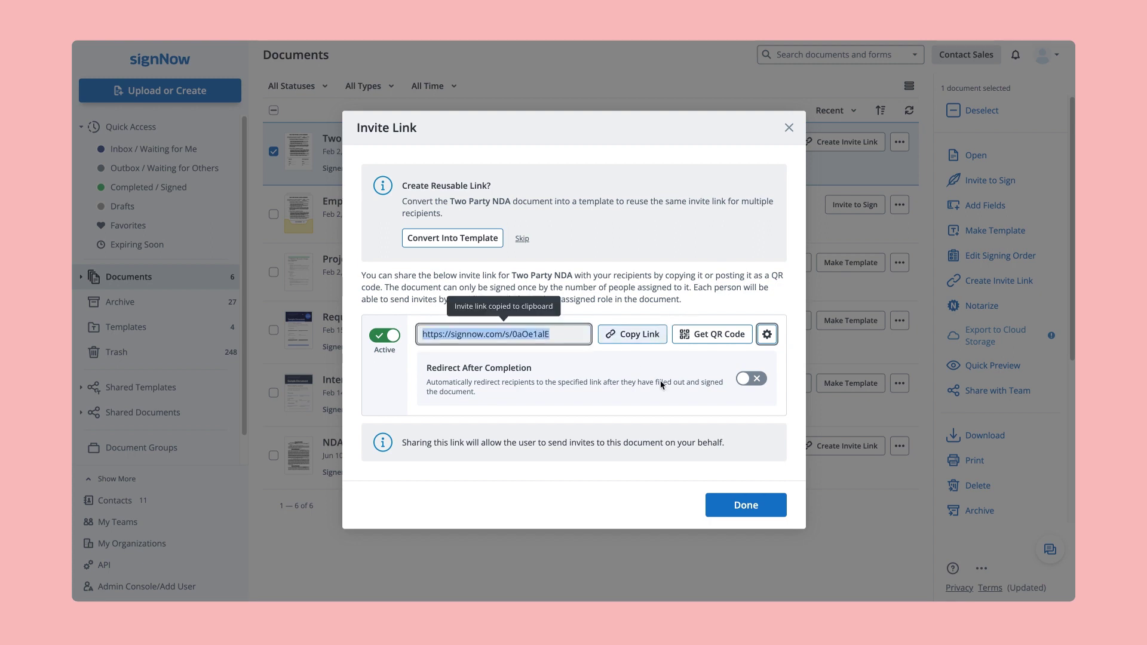
{"action": "left_click", "coordinate": [731, 505]}
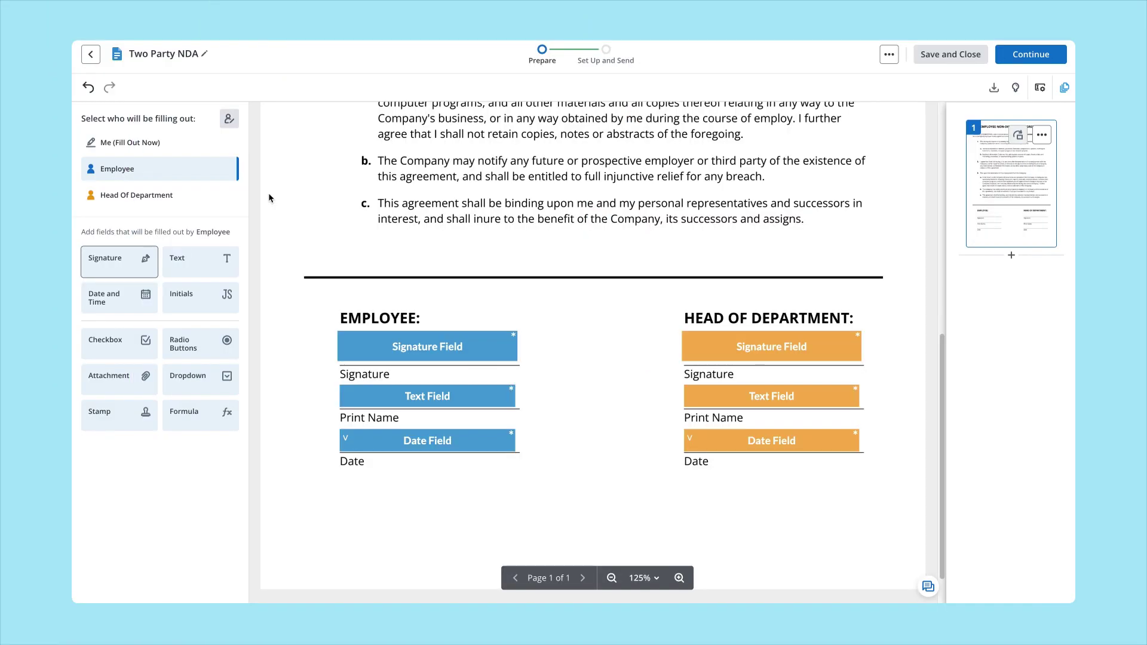
Step: Make the Head Of Department signature field optional and choose a validation type for that party's Print Name text field
{"action": "left_click", "coordinate": [231, 199]}
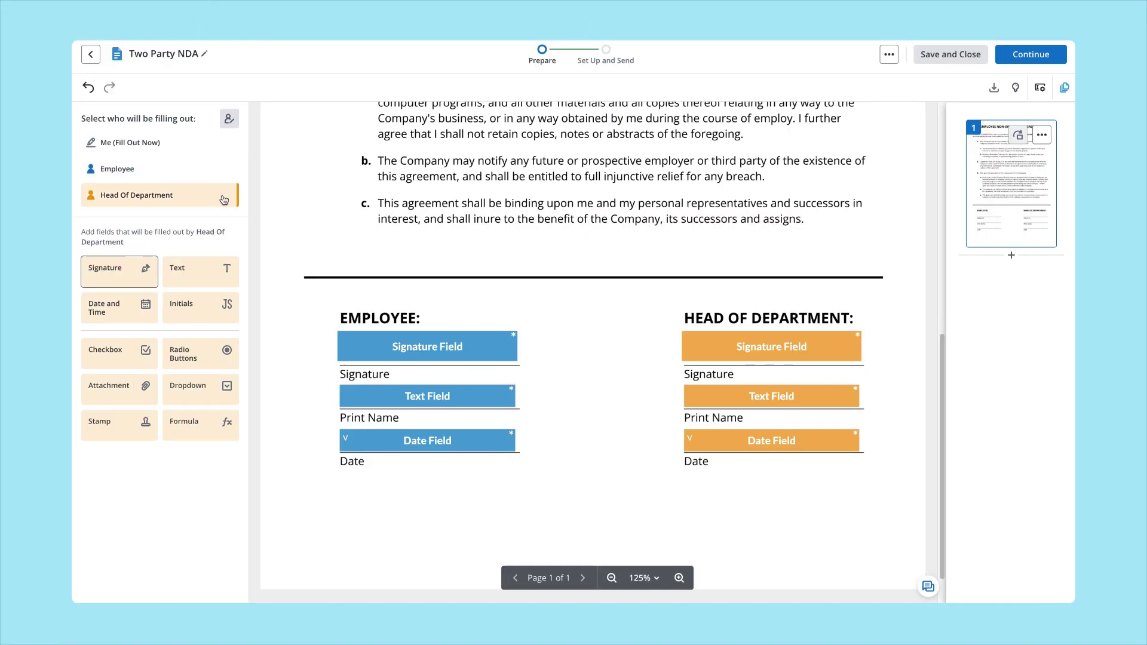
{"action": "left_click", "coordinate": [698, 342]}
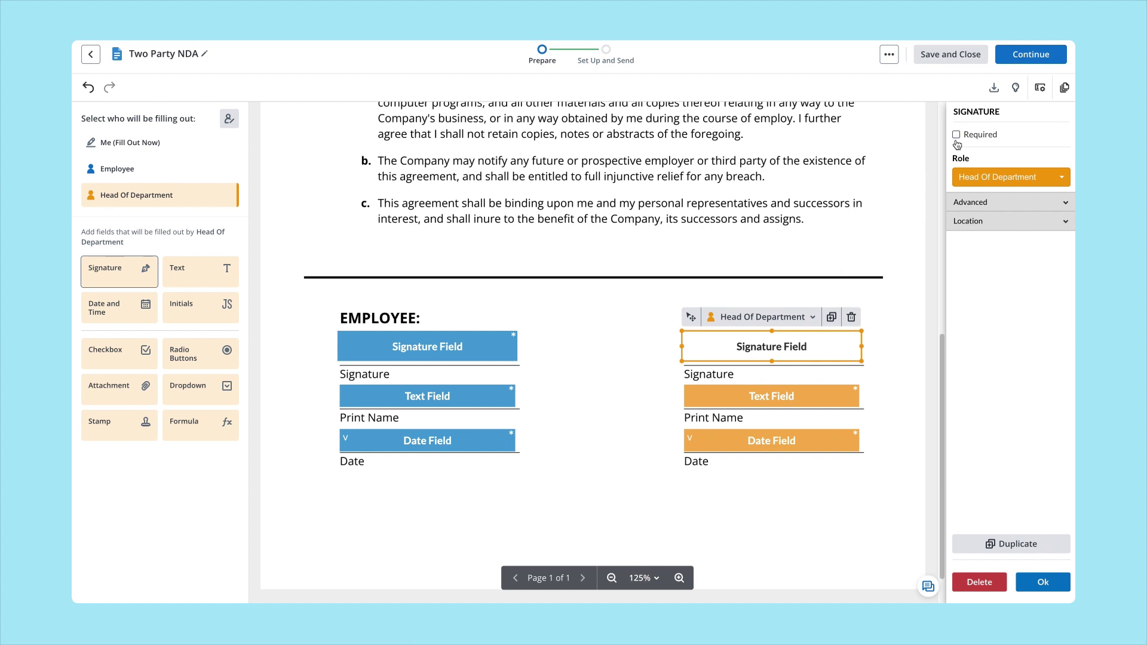
{"action": "left_click", "coordinate": [818, 396]}
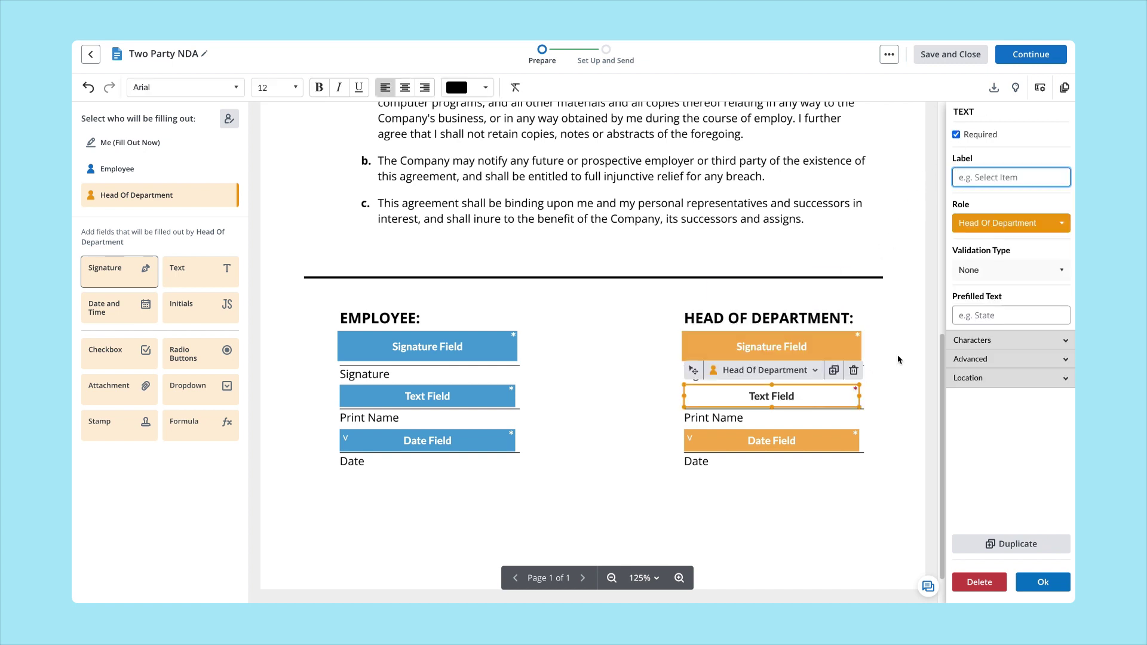
{"action": "left_click", "coordinate": [974, 275]}
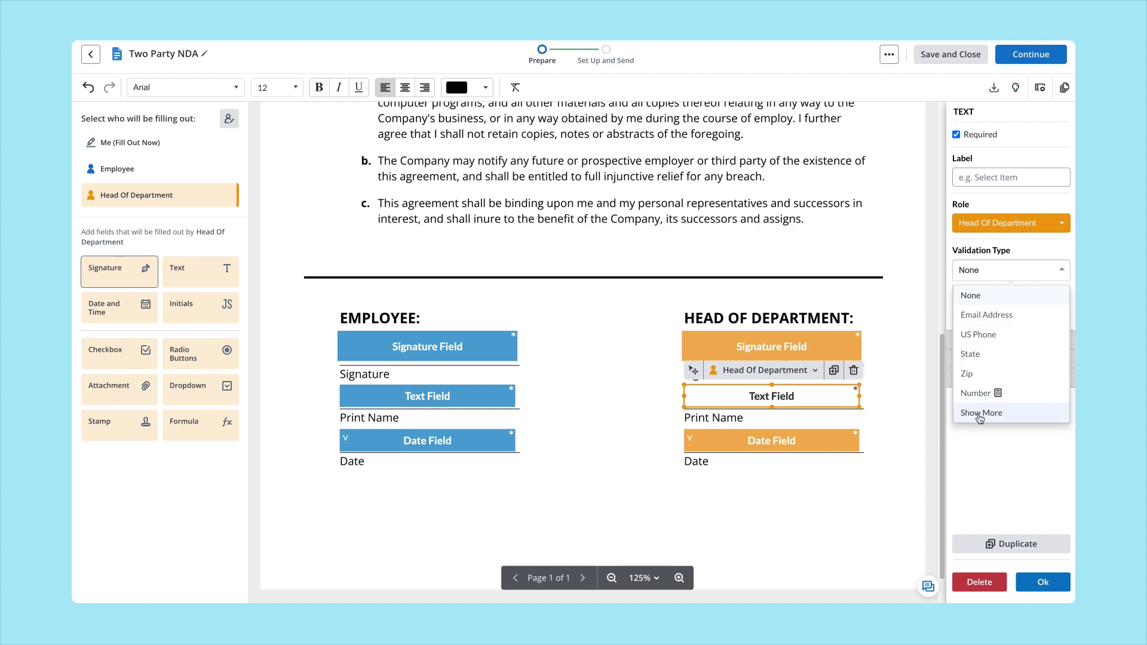
{"action": "left_click", "coordinate": [978, 302]}
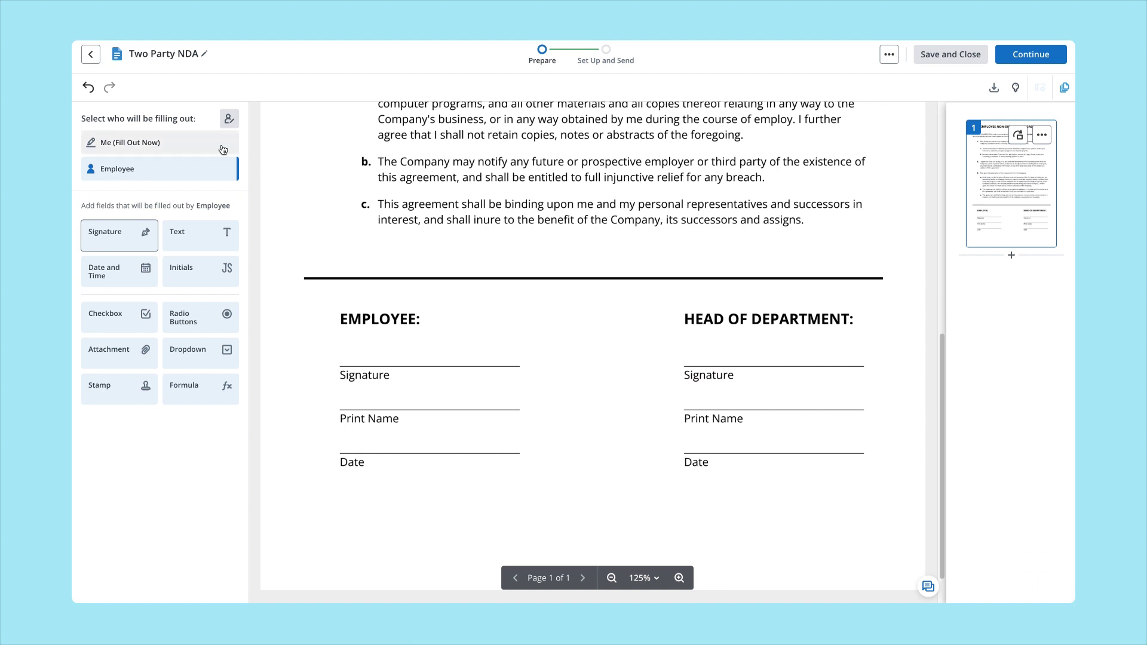
Step: Sign the Head Of Department signature line as Me in the widely spaced script style, and place a text entry below the signature
{"action": "left_click", "coordinate": [221, 152]}
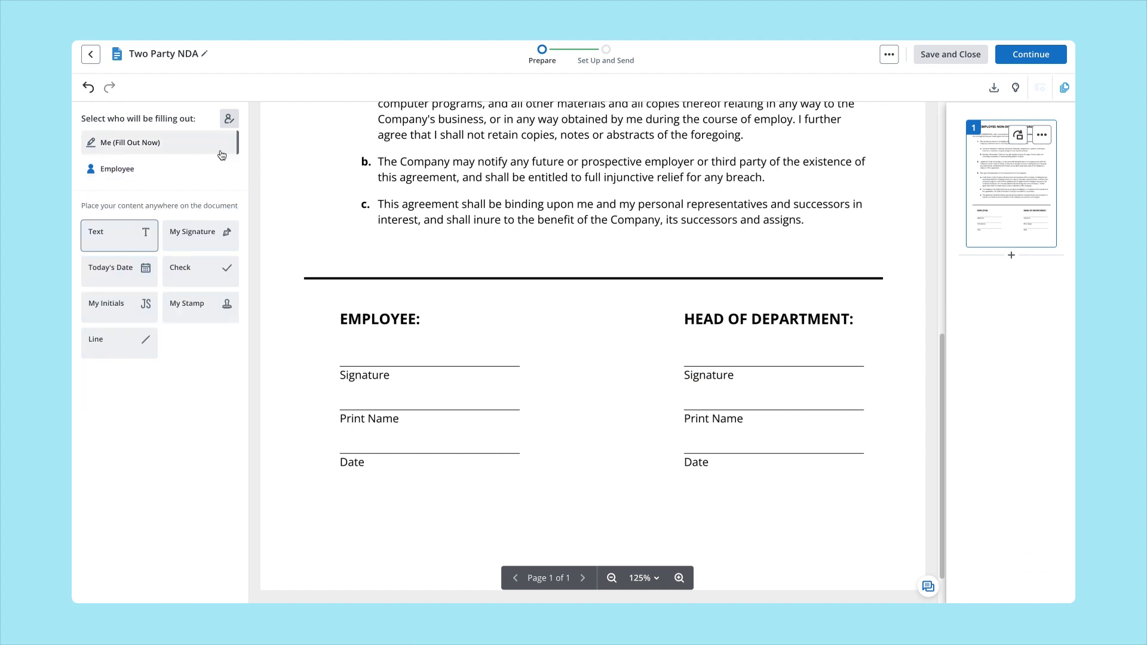
{"action": "left_click", "coordinate": [206, 235]}
{"action": "left_click", "coordinate": [684, 342]}
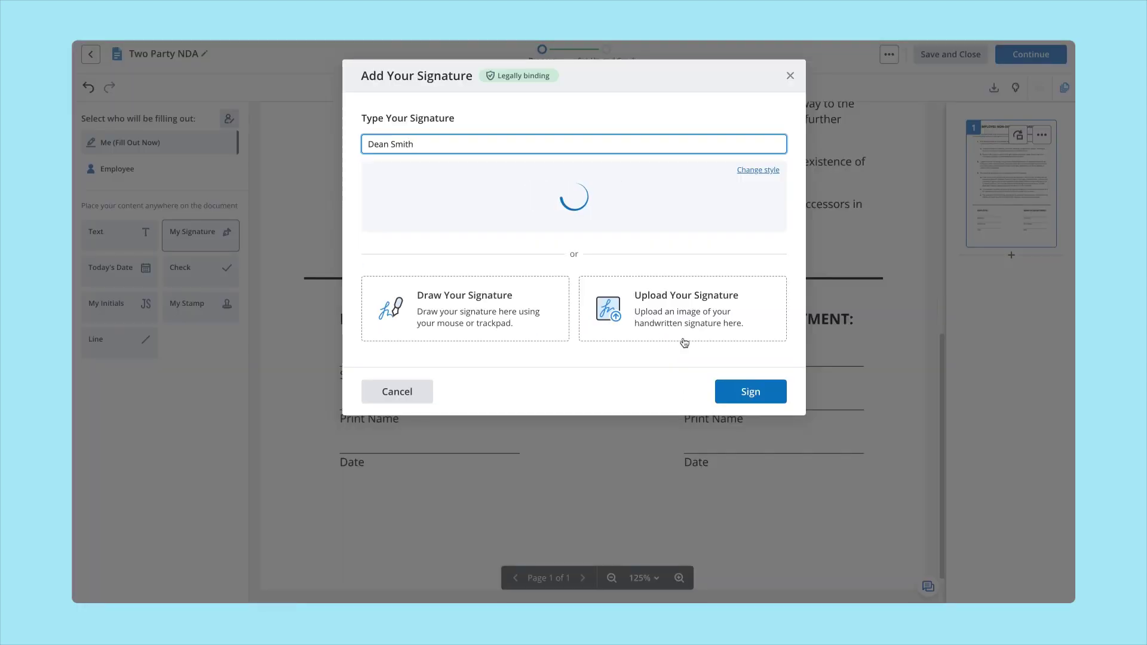
{"action": "left_click", "coordinate": [746, 170]}
{"action": "left_click", "coordinate": [755, 322]}
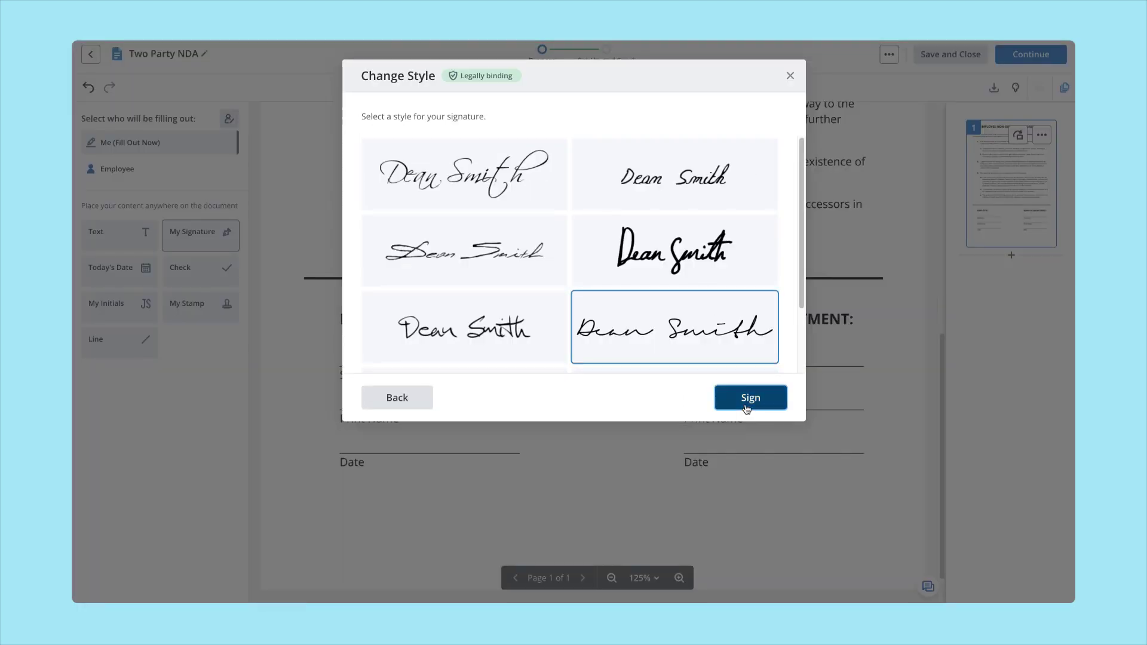
{"action": "left_click", "coordinate": [747, 409]}
{"action": "left_click", "coordinate": [119, 235]}
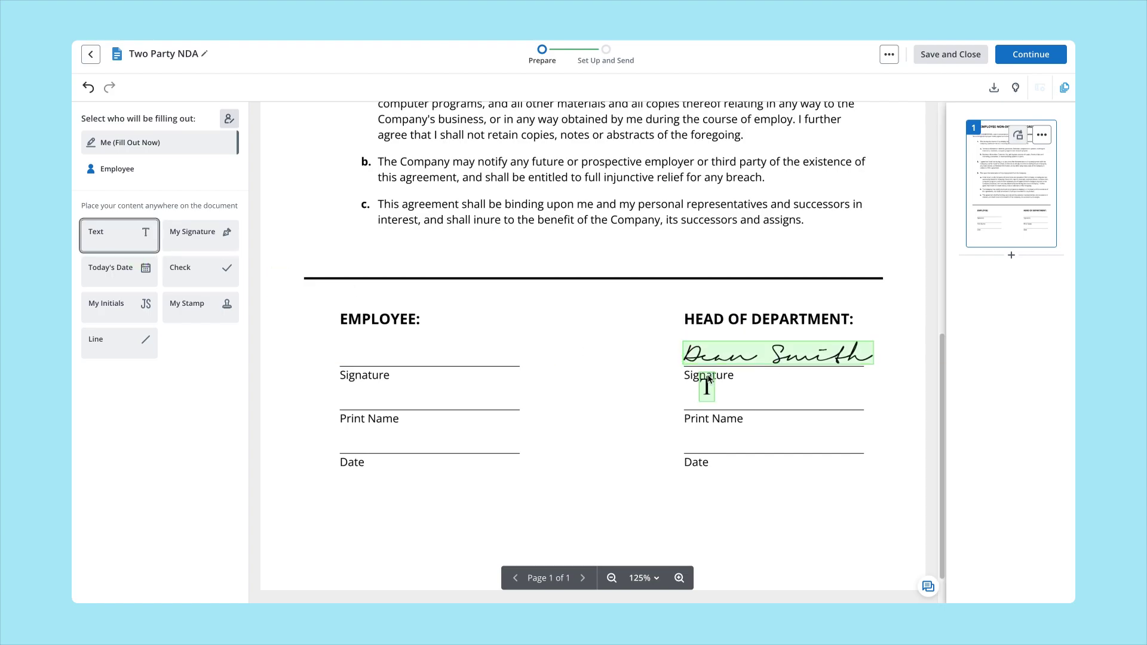
{"action": "left_click", "coordinate": [707, 377]}
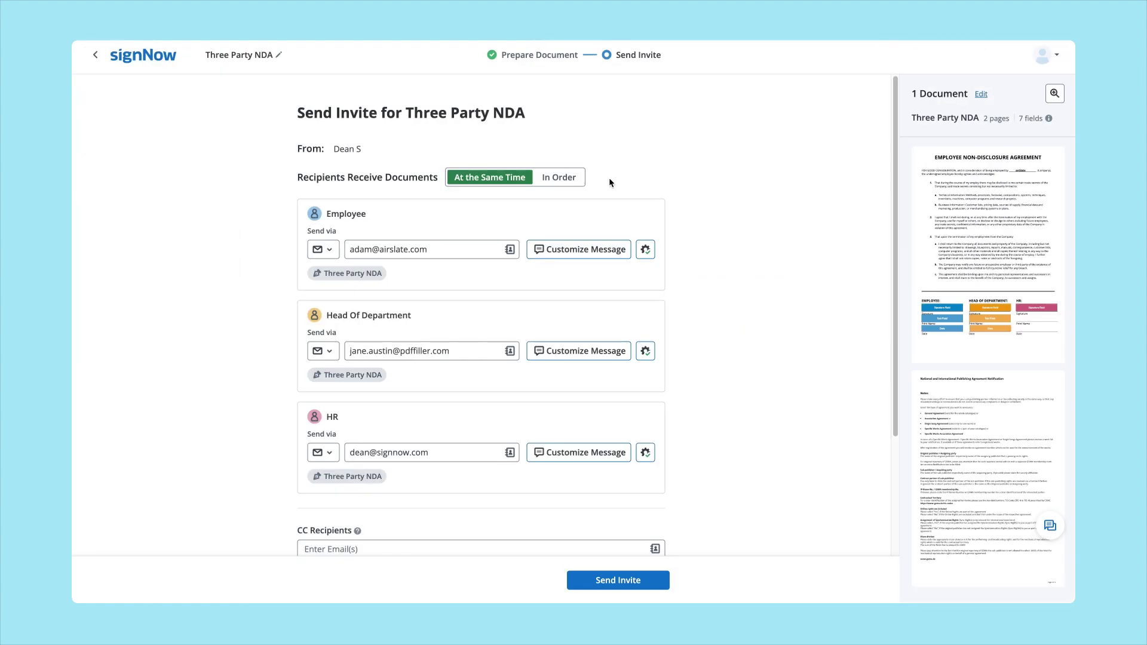
Step: Have recipients receive the Three Party NDA in order, moving Head Of Department to first place and Employee back ahead of it
{"action": "left_click", "coordinate": [558, 177]}
{"action": "left_click_drag", "start_coordinate": [306, 327], "coordinate": [306, 232]}
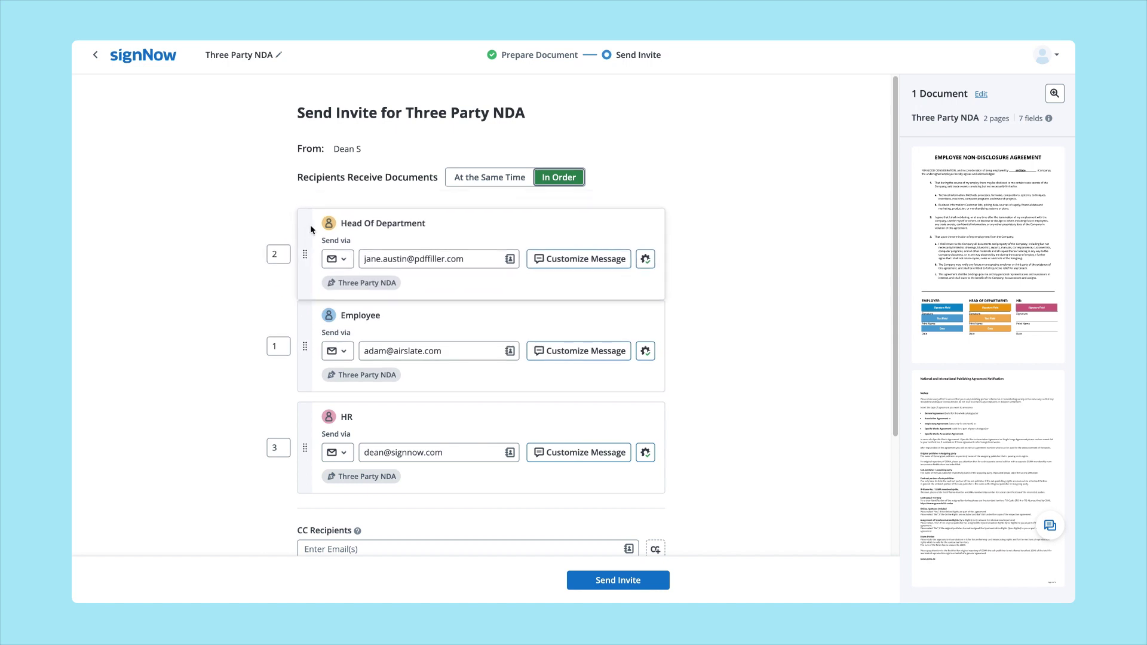
{"action": "left_click_drag", "start_coordinate": [306, 330], "coordinate": [306, 234]}
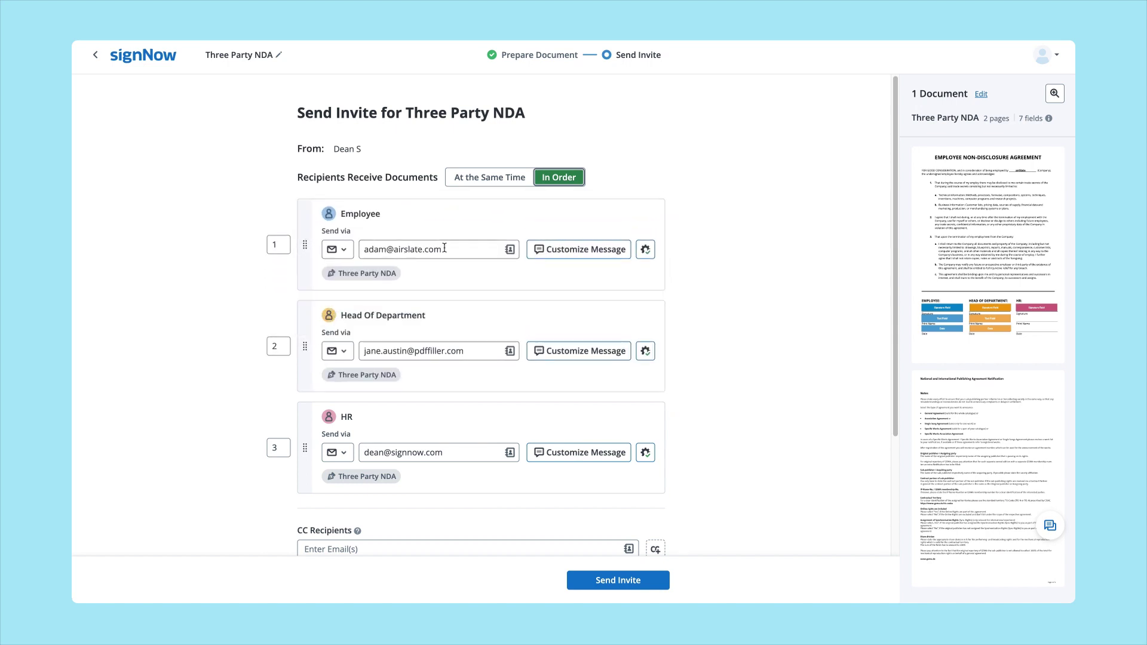
Step: View the invite email subject and message for the Employee recipient and collapse them again
{"action": "left_click", "coordinate": [575, 254]}
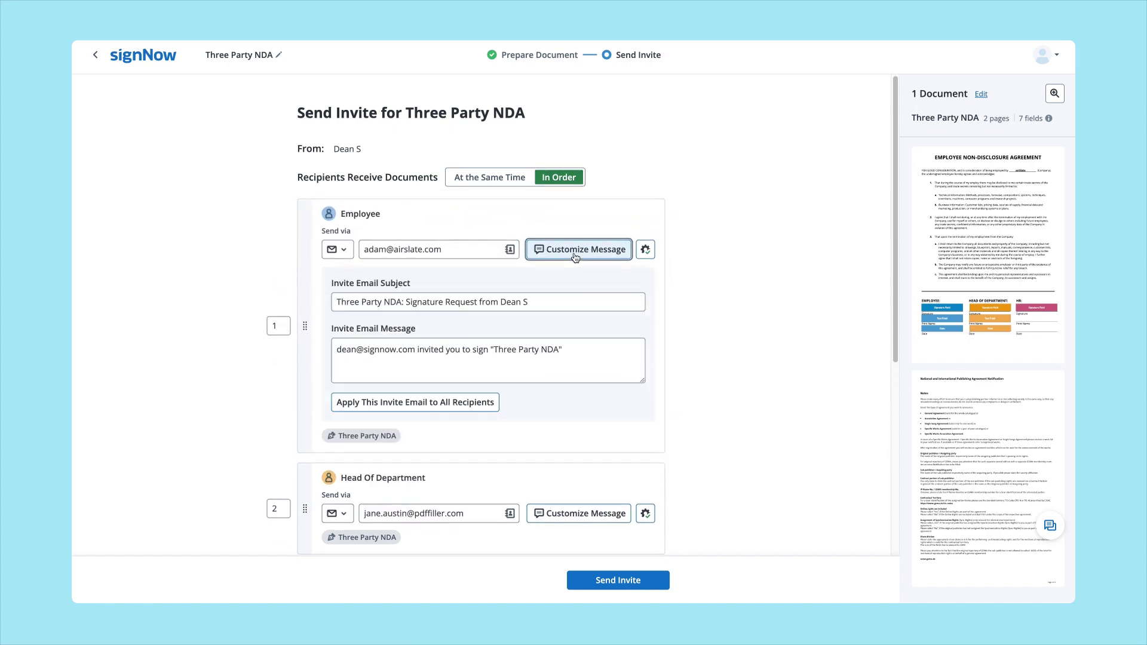
{"action": "left_click", "coordinate": [557, 256]}
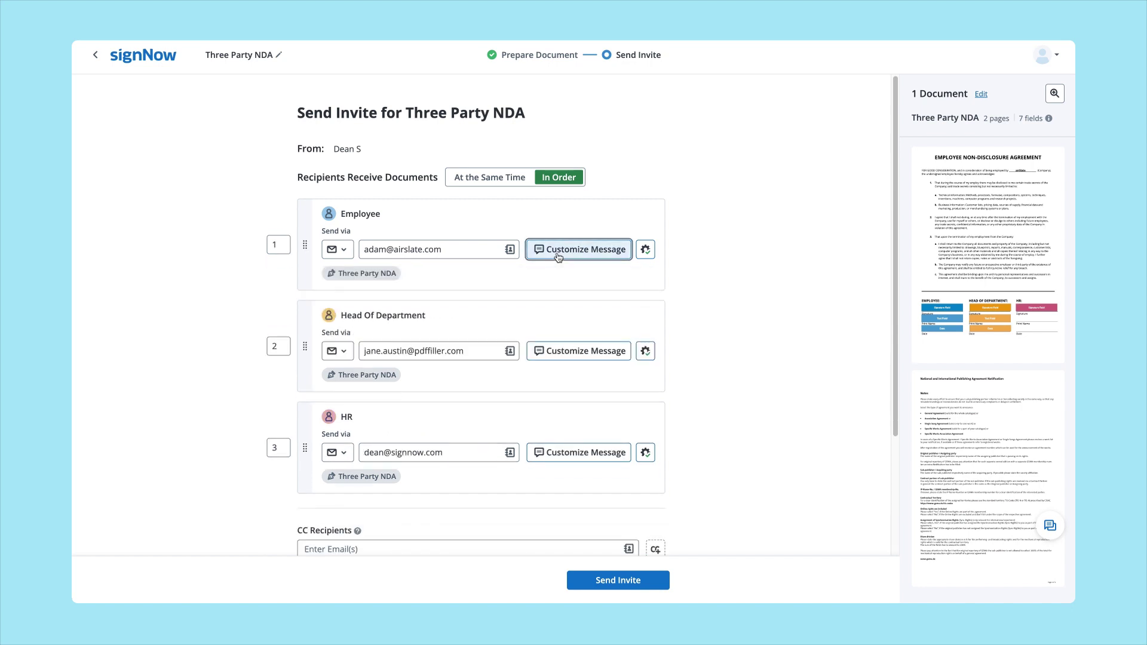
Step: Try Password authentication in the Employee recipient's settings and return the authentication type to No Authentication
{"action": "left_click", "coordinate": [645, 249]}
{"action": "left_click", "coordinate": [851, 123]}
{"action": "left_click", "coordinate": [848, 162]}
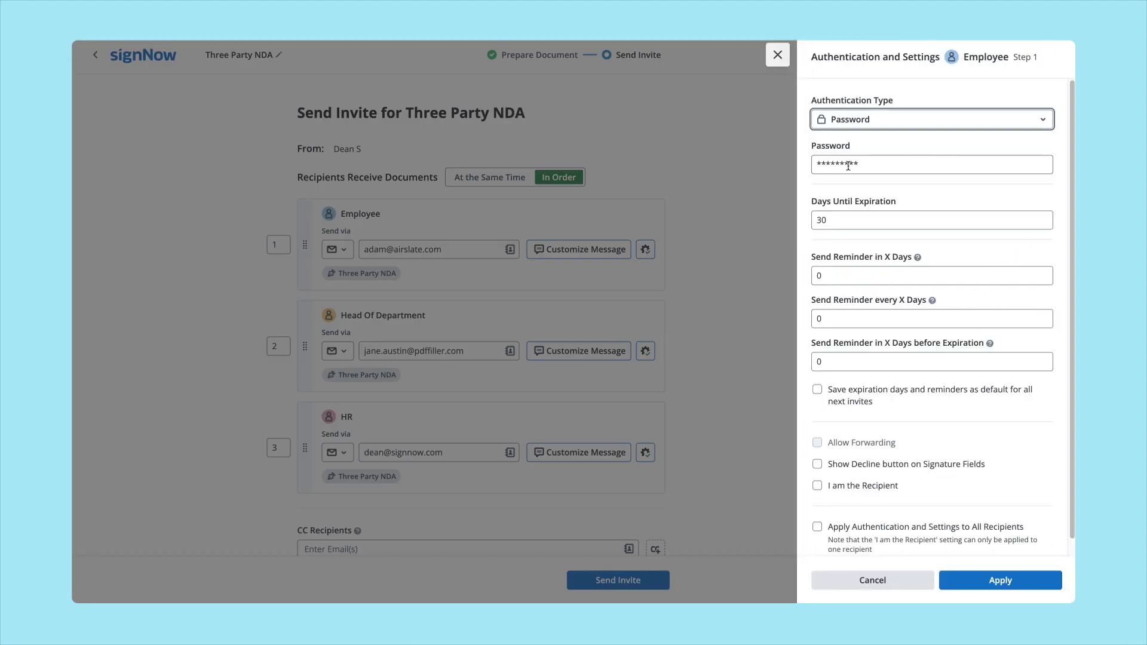
{"action": "left_click", "coordinate": [848, 122]}
{"action": "left_click", "coordinate": [847, 145]}
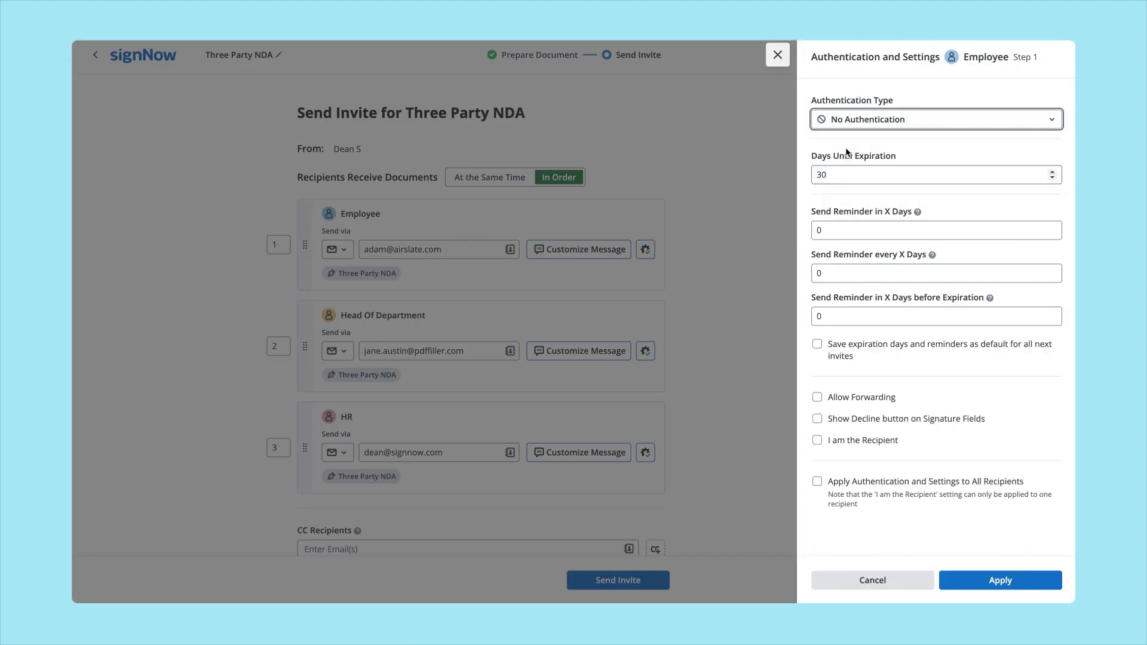
Step: Allow forwarding and show the decline button on signature fields, applying the Employee's authentication and settings to all recipients
{"action": "left_click", "coordinate": [846, 399]}
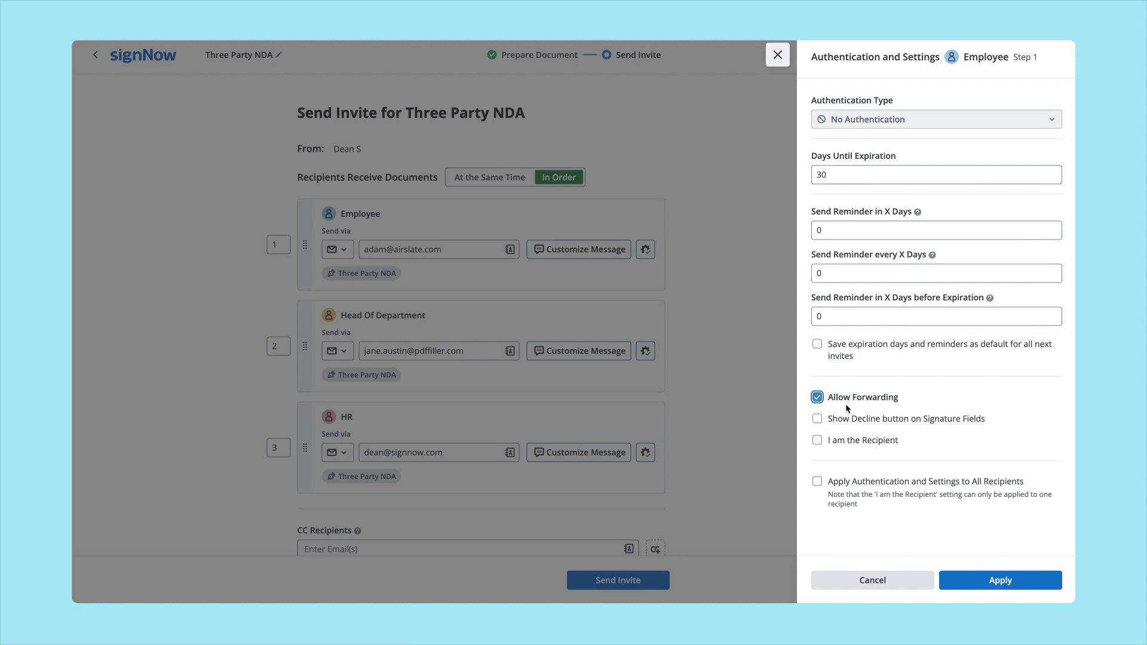
{"action": "left_click", "coordinate": [848, 421]}
{"action": "left_click", "coordinate": [869, 484]}
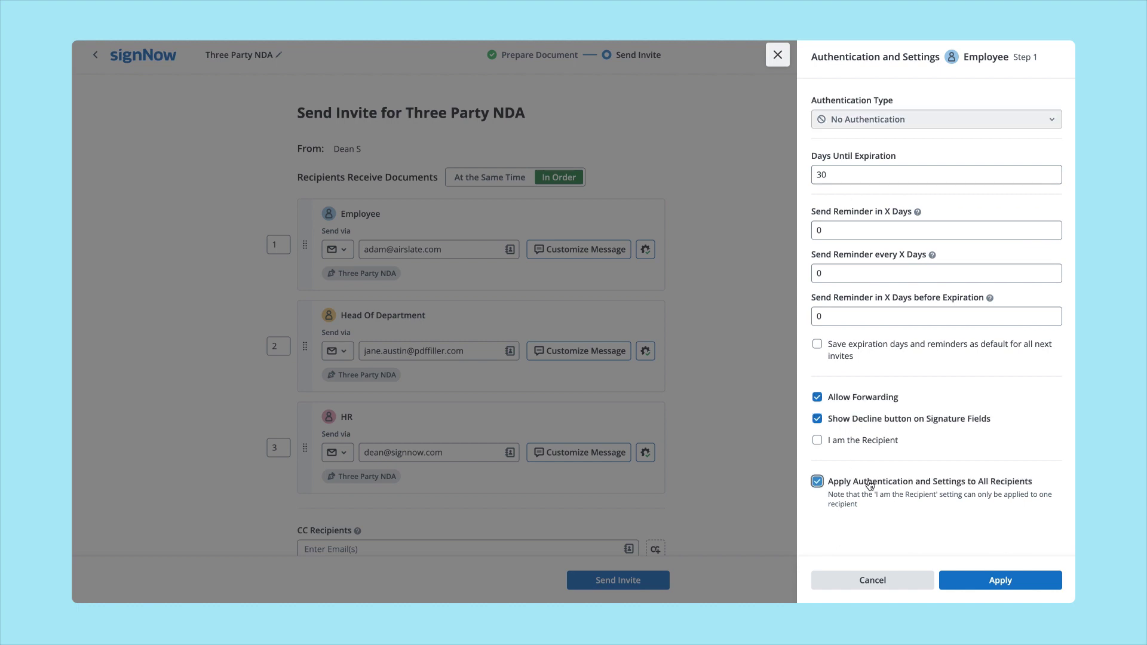
{"action": "left_click", "coordinate": [976, 579]}
Step: Add the suggested contact's email as a CC recipient of the Three Party NDA invite
{"action": "scroll", "coordinate": [612, 496], "scroll_direction": "down", "scroll_amount": 3}
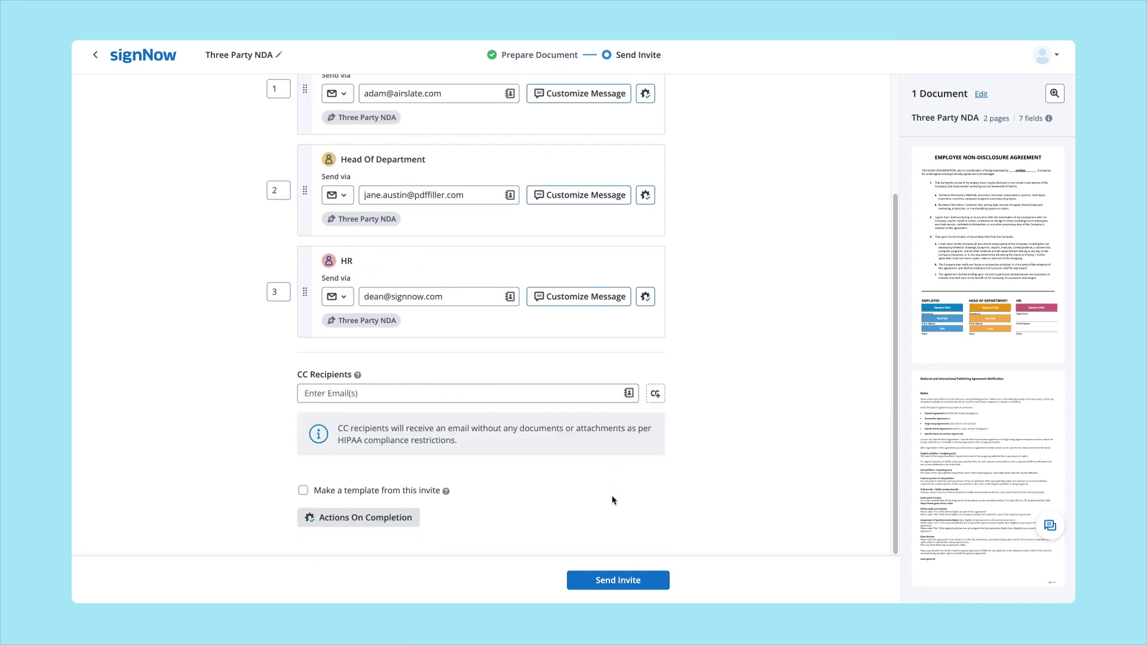
{"action": "left_click", "coordinate": [489, 398]}
{"action": "type", "text": "john"}
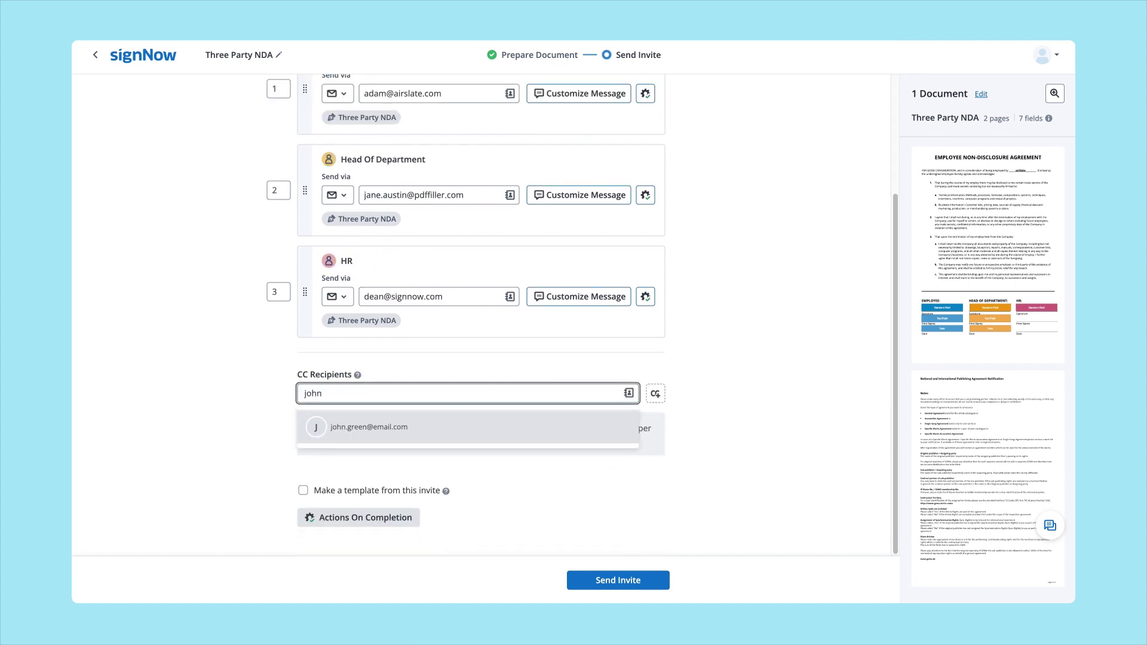
{"action": "key", "text": "Return"}
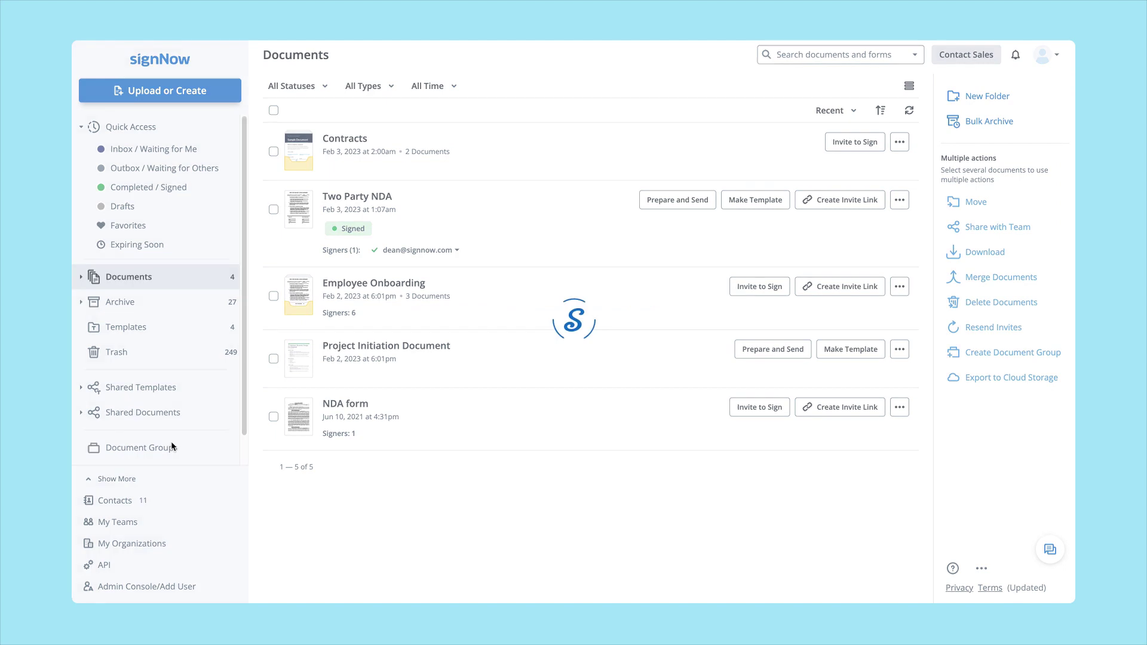
Step: Go to the document groups and open the Employee Onboarding group
{"action": "left_click", "coordinate": [173, 447]}
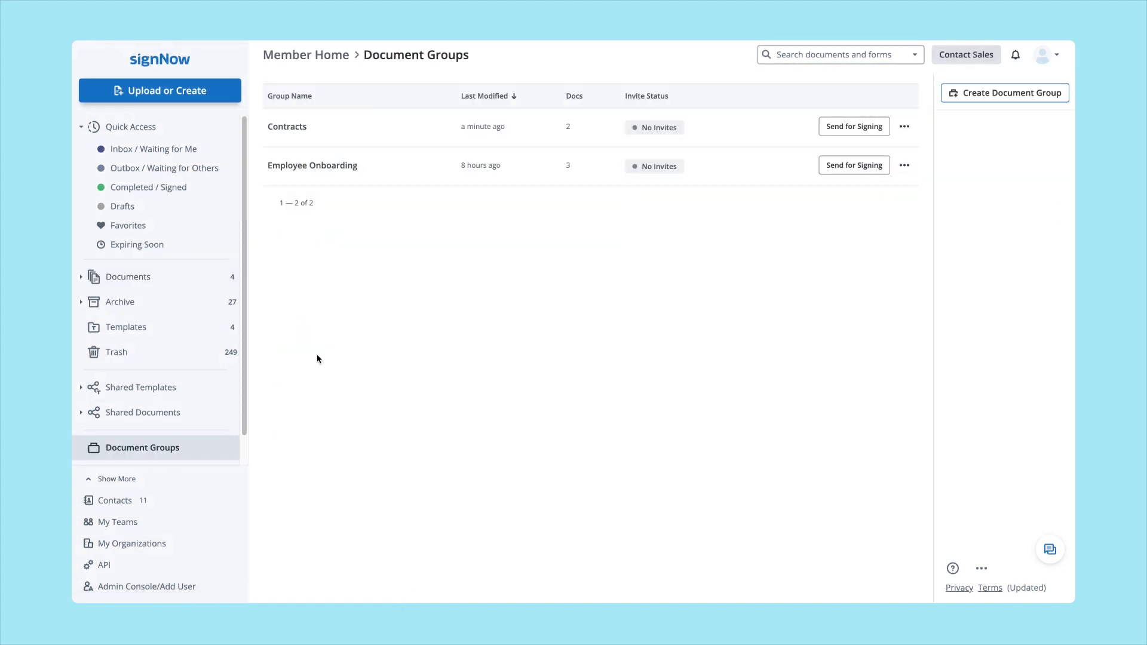
{"action": "left_click", "coordinate": [520, 179]}
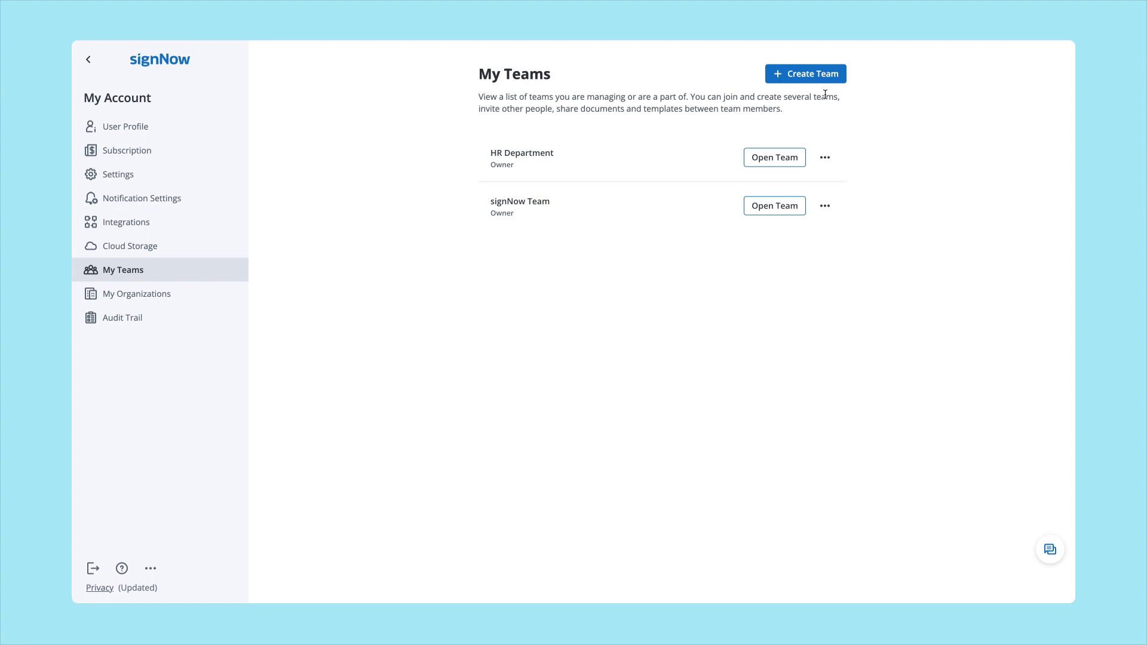
Step: Create a team named HR Department and let team admins see the personal documents of team members
{"action": "left_click", "coordinate": [816, 82]}
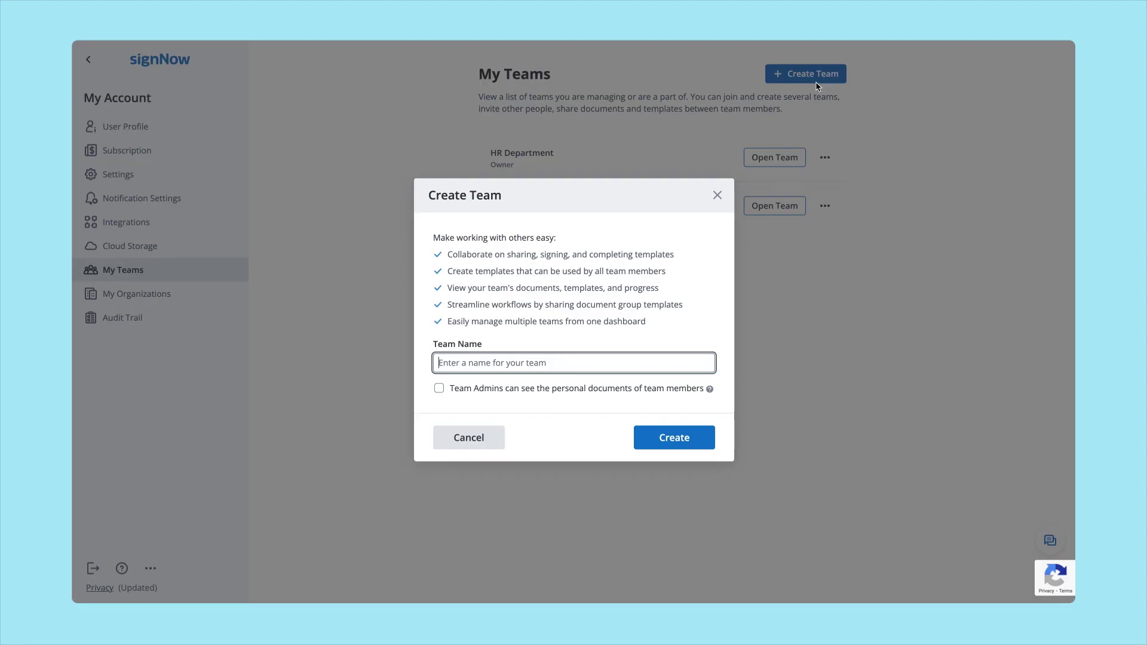
{"action": "type", "text": "HR Department"}
{"action": "left_click", "coordinate": [616, 393]}
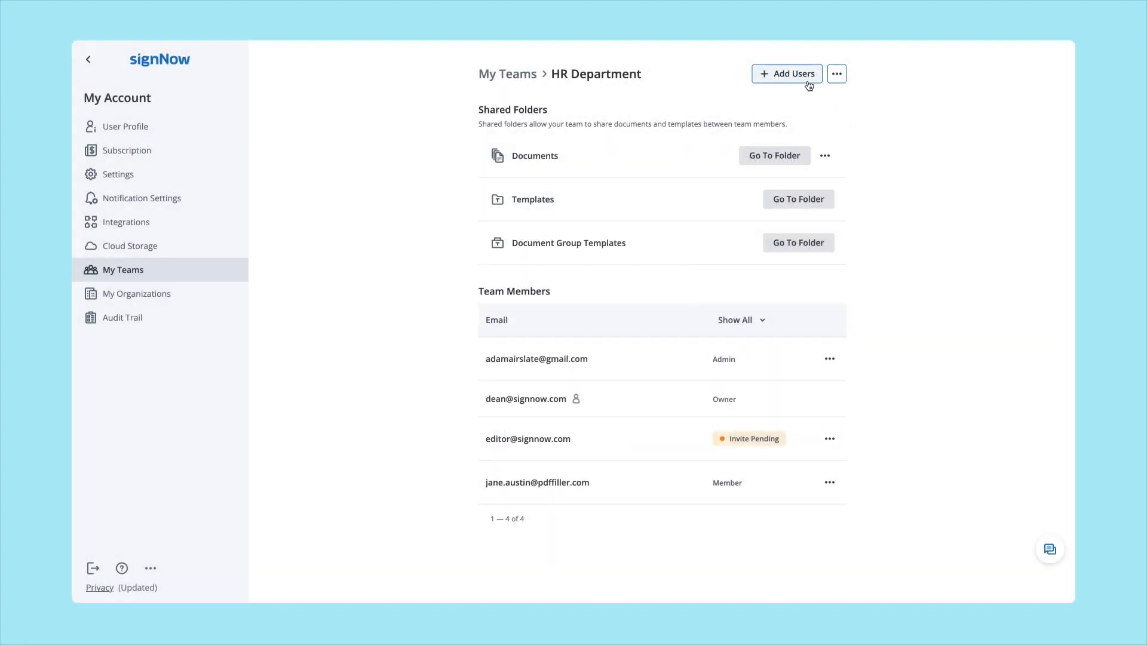
Step: Add a user to the HR Department team by entering the suggested contact's email and assigning the Admin role
{"action": "left_click", "coordinate": [808, 79]}
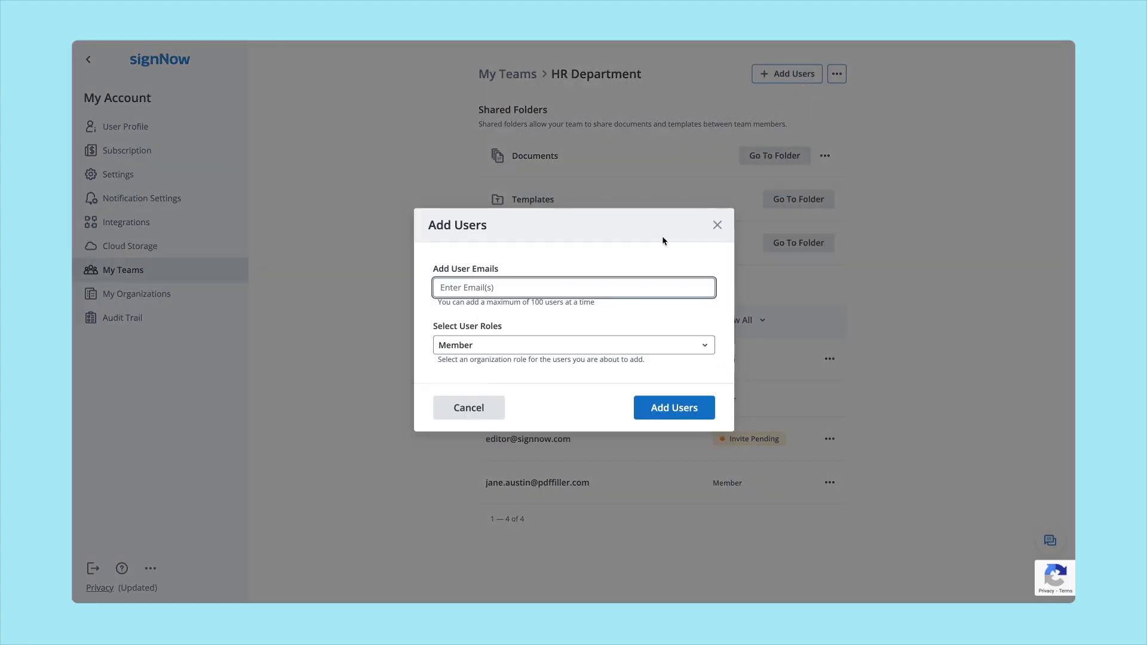
{"action": "type", "text": "john"}
{"action": "left_click", "coordinate": [481, 310]}
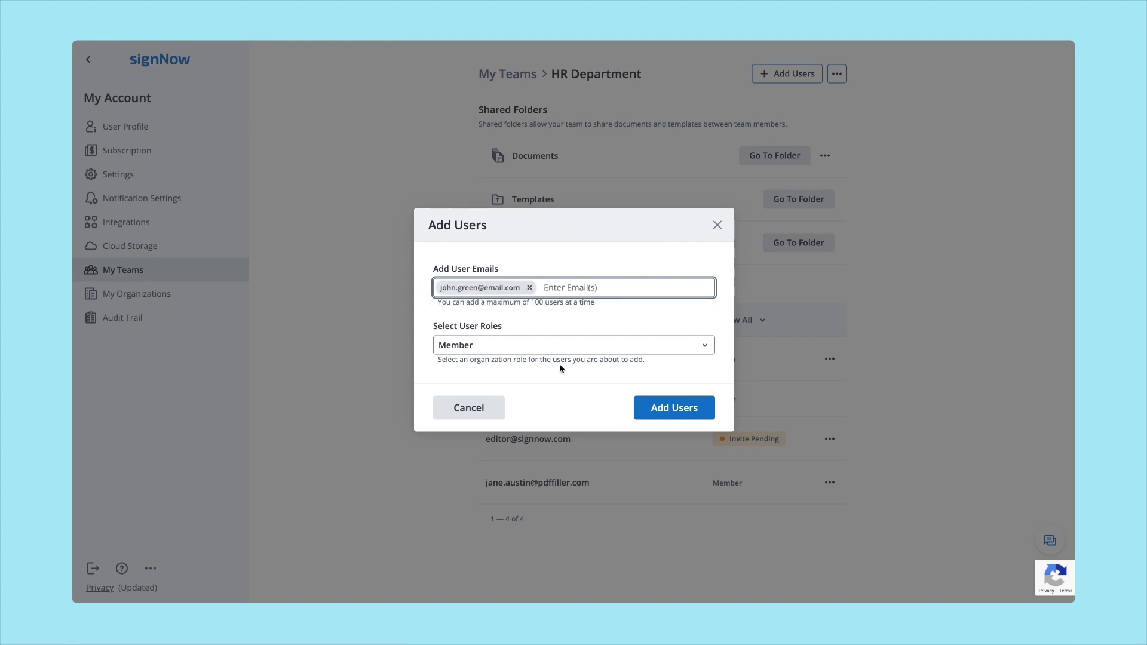
{"action": "left_click", "coordinate": [562, 345]}
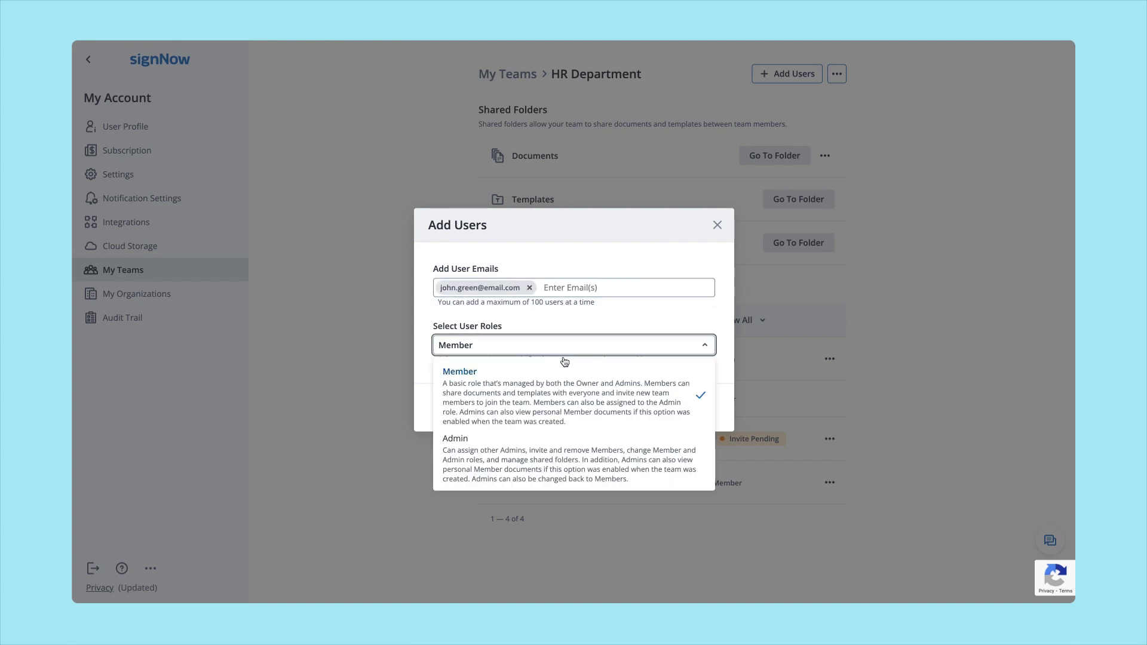
{"action": "left_click", "coordinate": [573, 455]}
{"action": "left_click", "coordinate": [654, 405]}
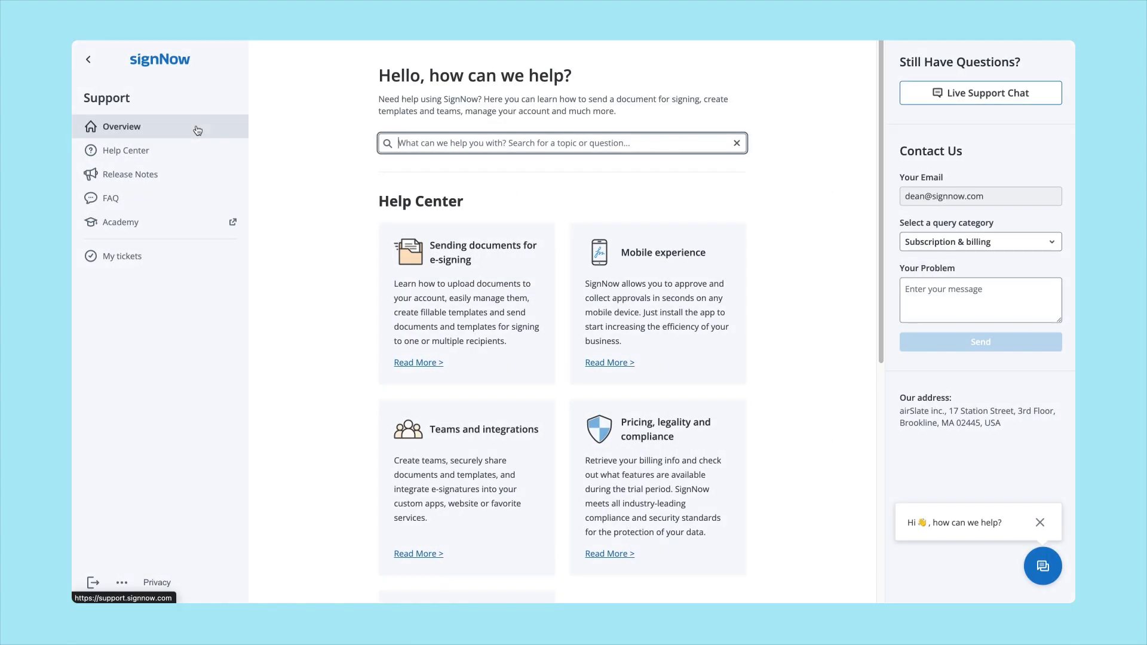
Step: Look through the Help Center topics on sending documents for e-signing, and briefly open the support chat before closing it
{"action": "left_click", "coordinate": [199, 153]}
{"action": "scroll", "coordinate": [322, 304], "scroll_direction": "down", "scroll_amount": 2}
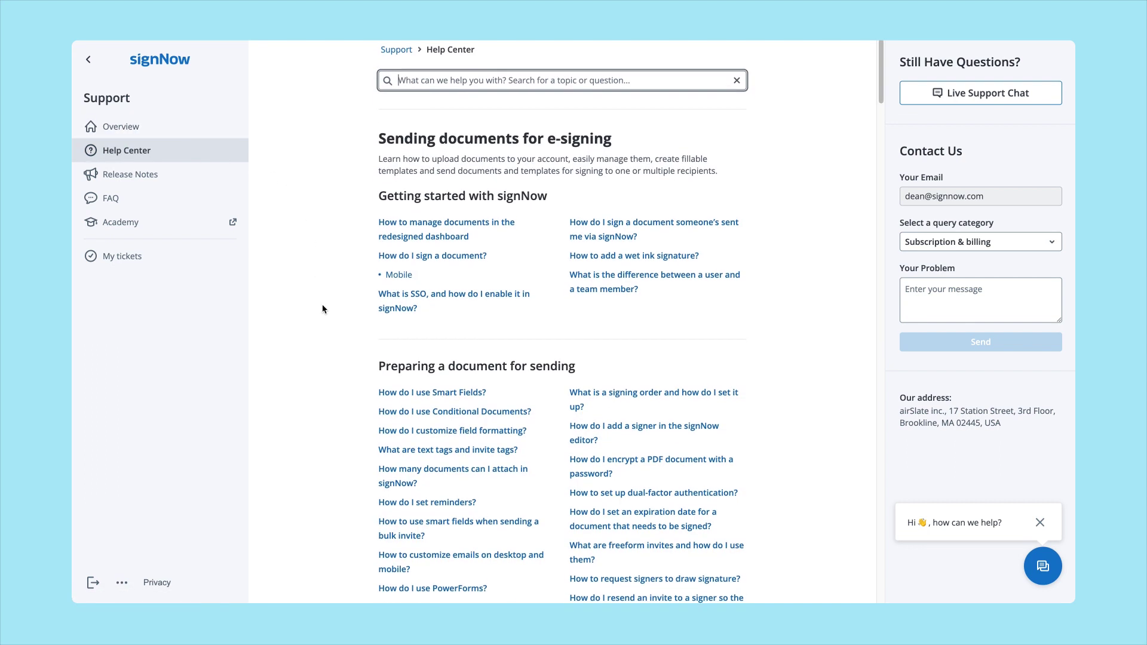
{"action": "scroll", "coordinate": [323, 309], "scroll_direction": "down", "scroll_amount": 2}
{"action": "left_click", "coordinate": [1040, 566]}
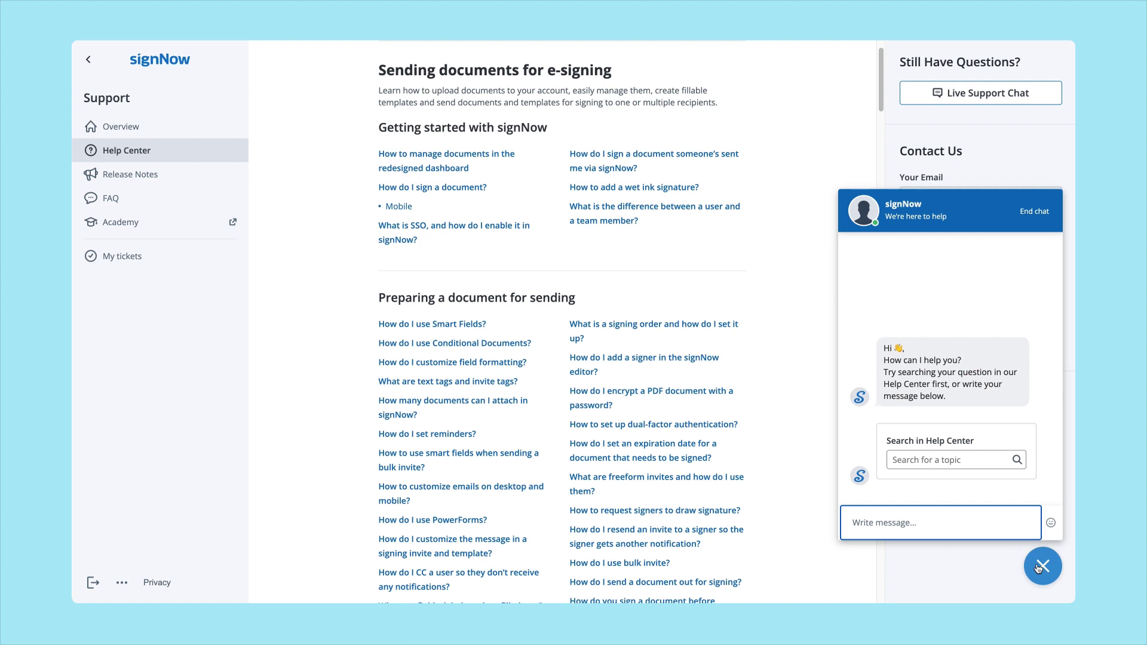
{"action": "left_click", "coordinate": [1041, 567]}
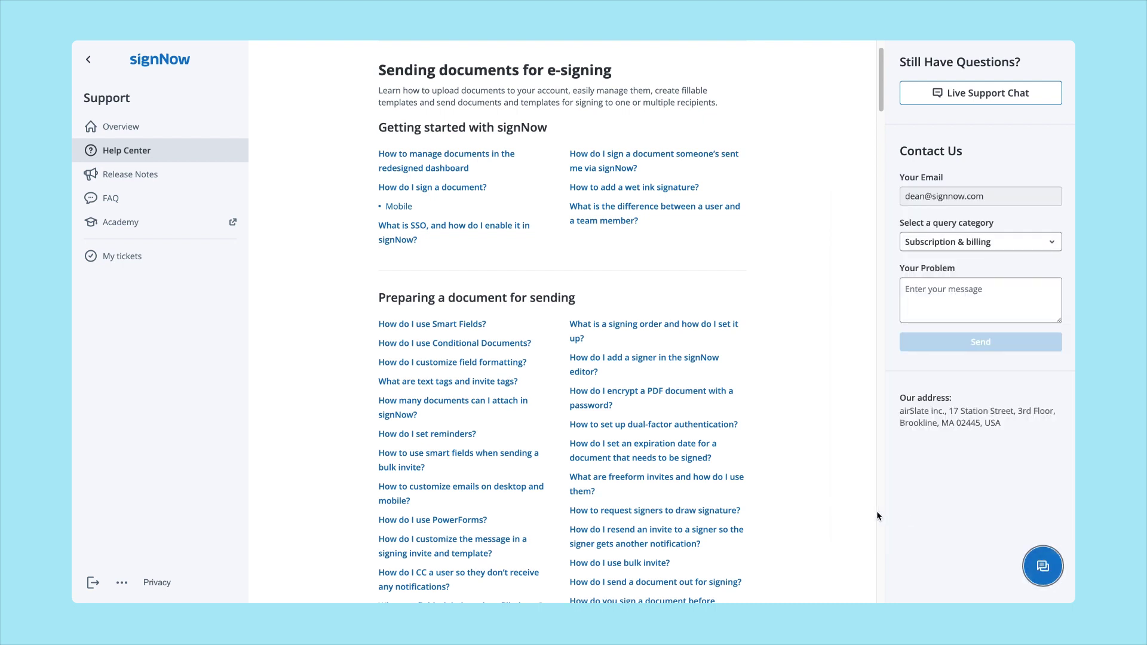